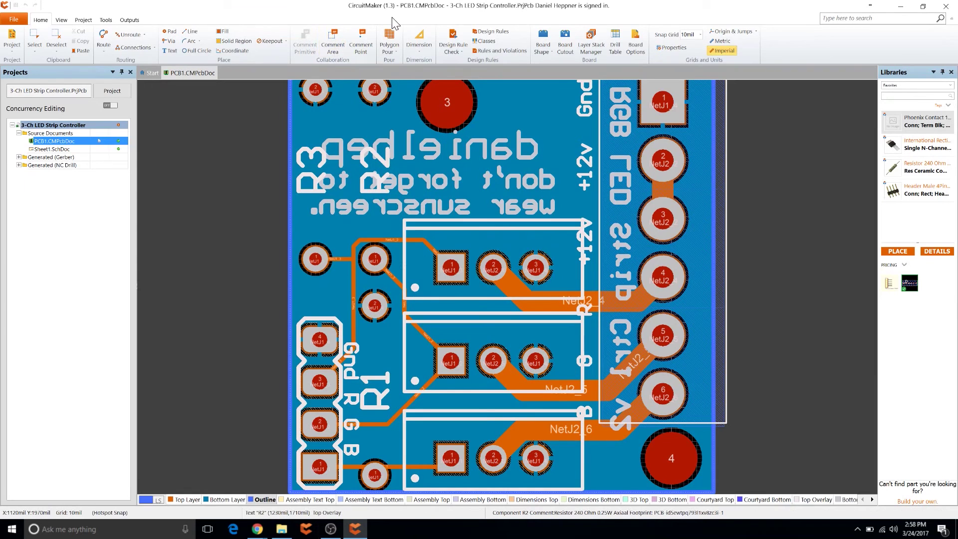
Look up the Eagle Board Files heading in the browser guide, then return to CircuitMaker.
key(alt+Tab)
key(alt+Tab)
key(alt+Tab)
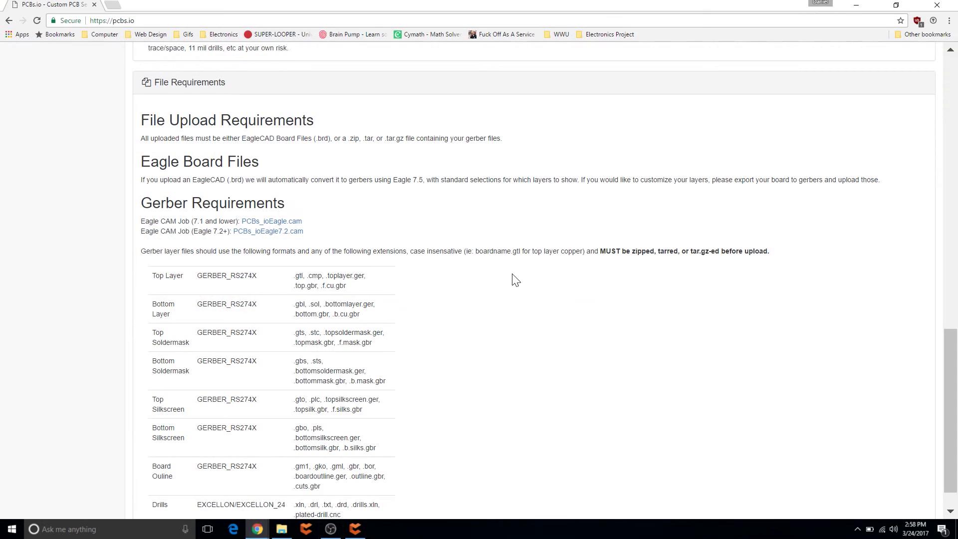
scroll(516, 279, down, 1)
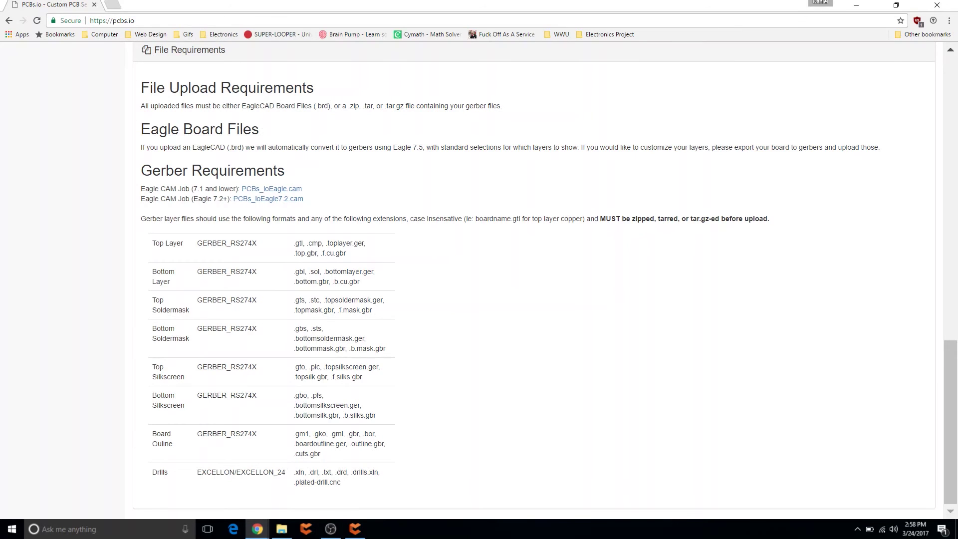
drag(136, 132, 259, 131)
key(alt+Tab)
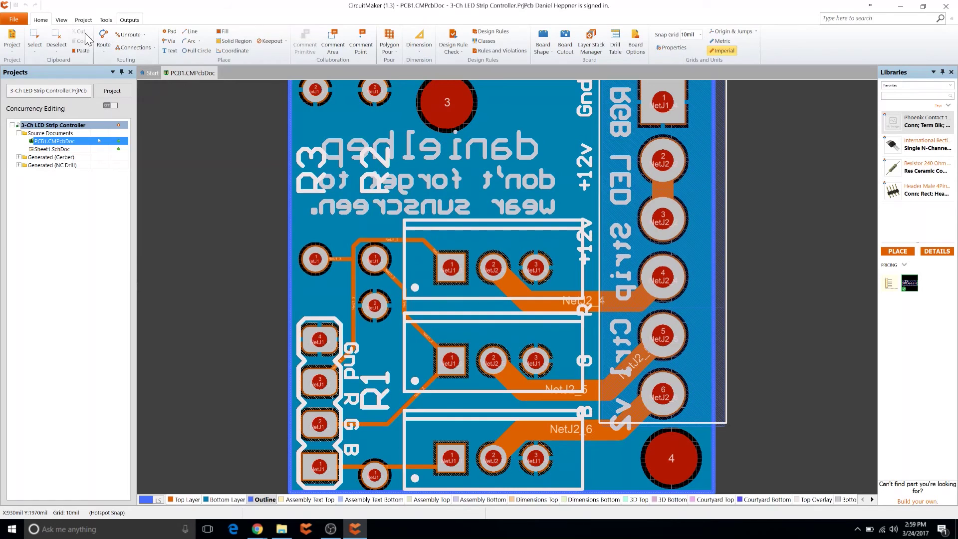
Commit the project and tick NC Drill Files alongside Gerber Files in Generate outputs.
click(11, 49)
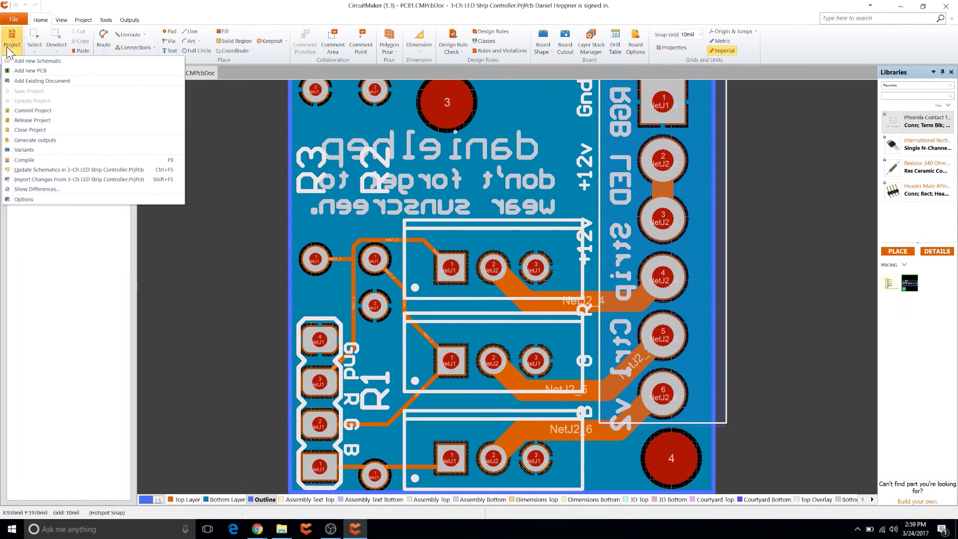
click(33, 141)
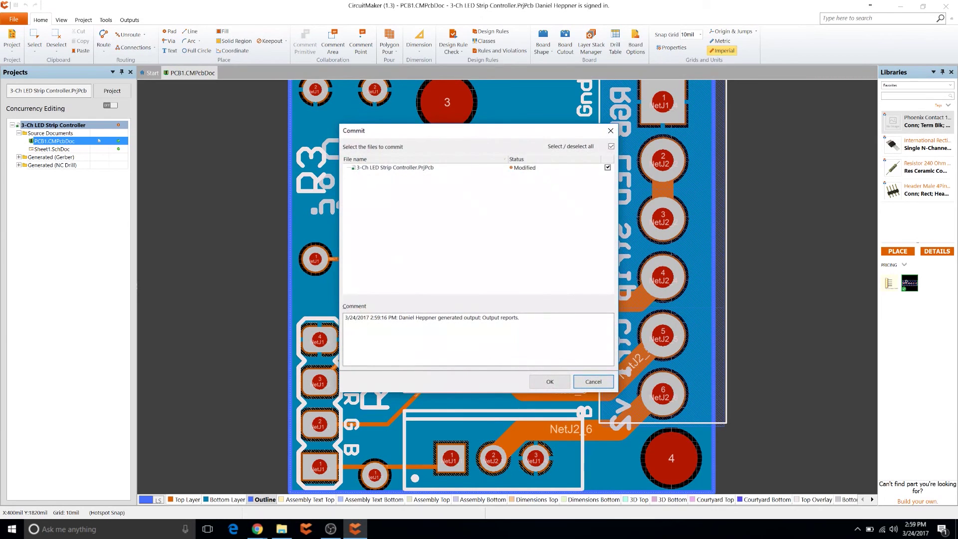
click(562, 385)
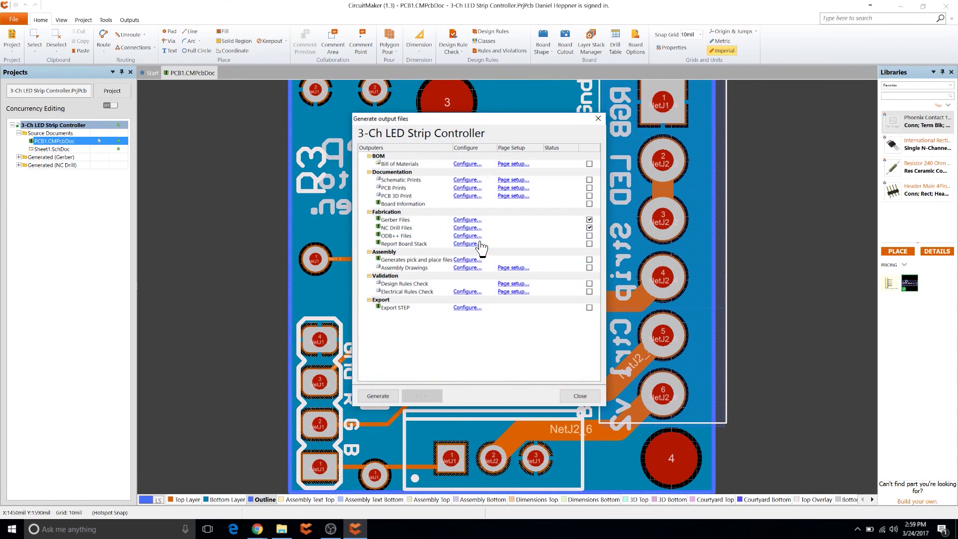
click(589, 227)
click(460, 222)
Accept Gerber settings of Inches, 2:5 format, with copper, mask, overlay and outline layers plotted.
click(460, 221)
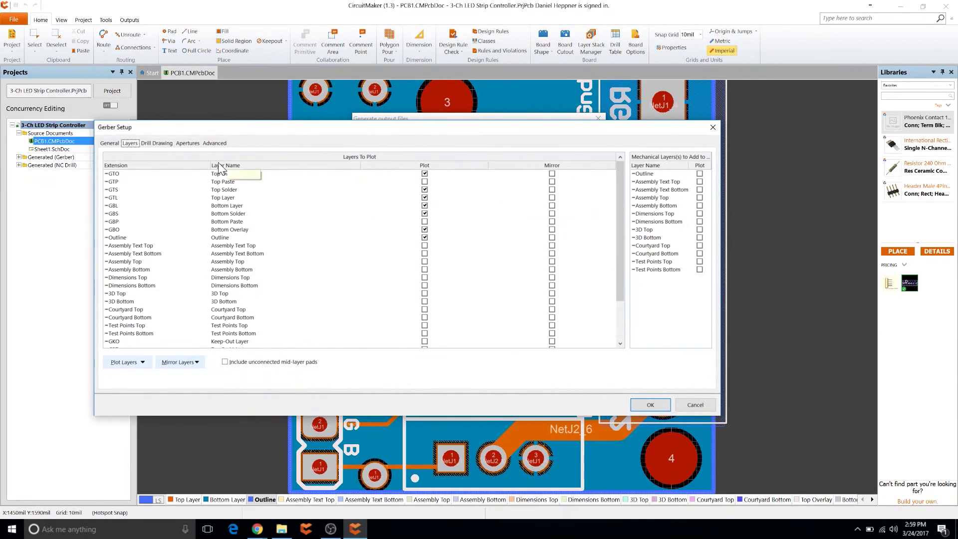
click(109, 145)
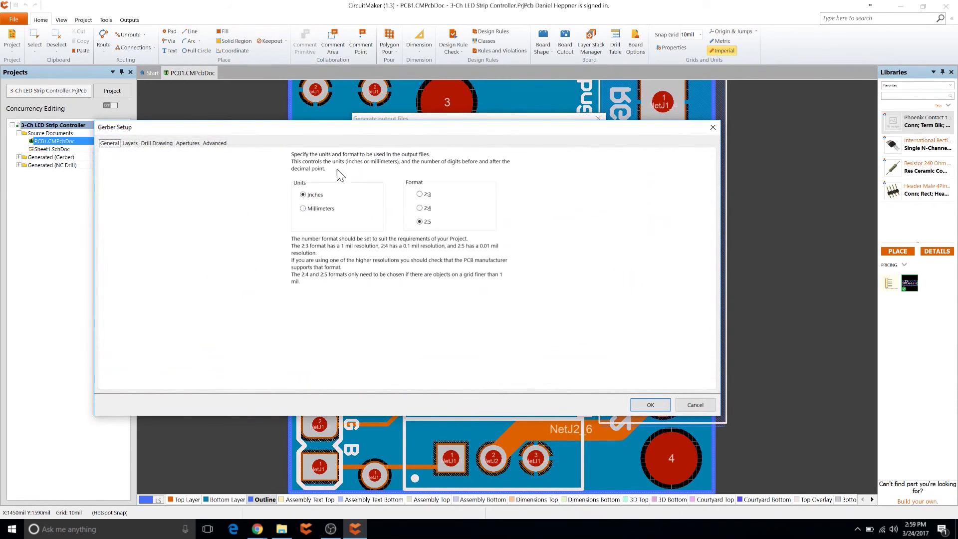
click(129, 143)
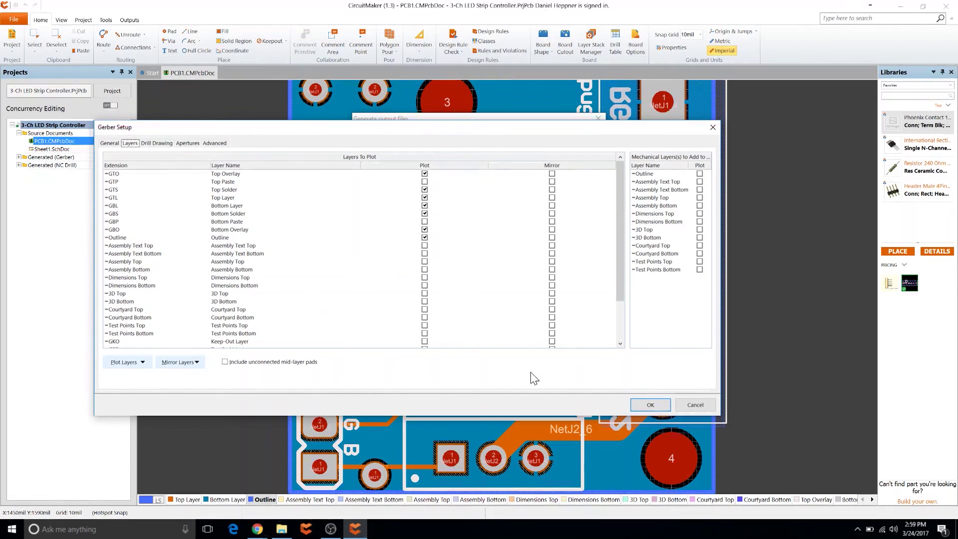
click(650, 407)
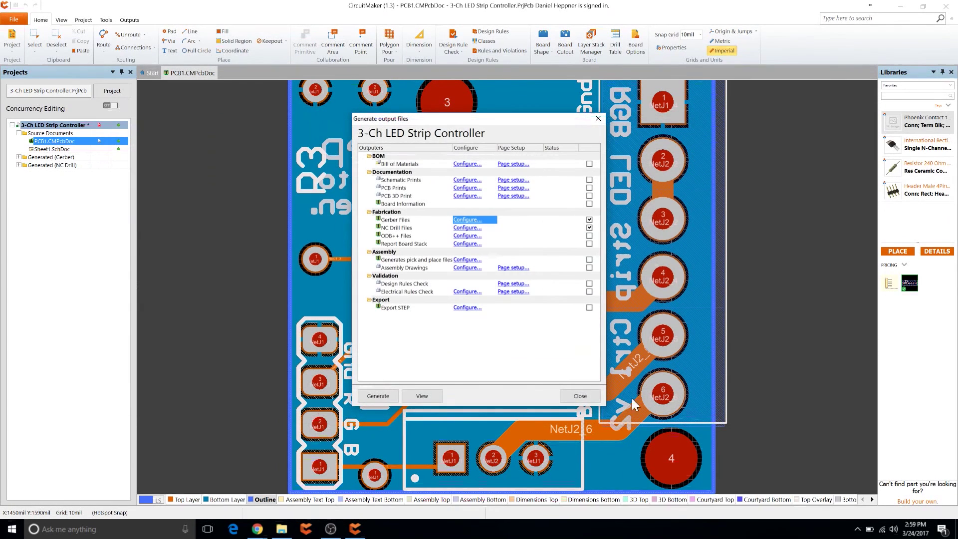
Accept NC drill settings, generate outputs, and overwrite 3-Ch LED Strip Controller.Zip in Documents.
click(469, 228)
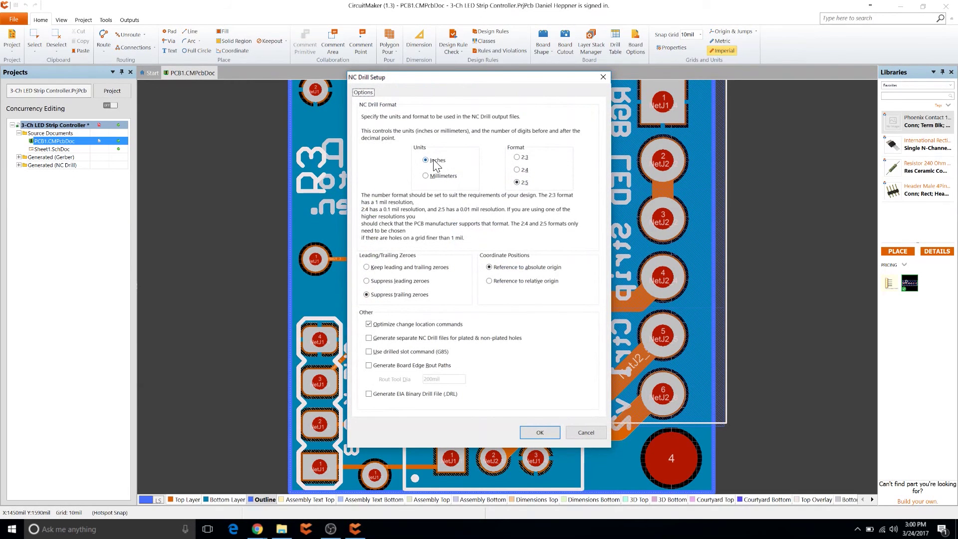
click(539, 433)
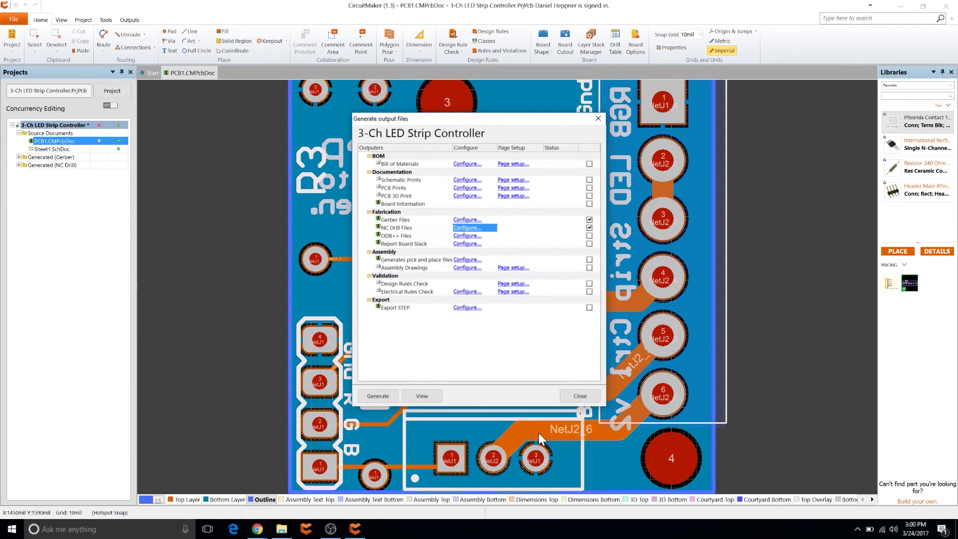
click(378, 396)
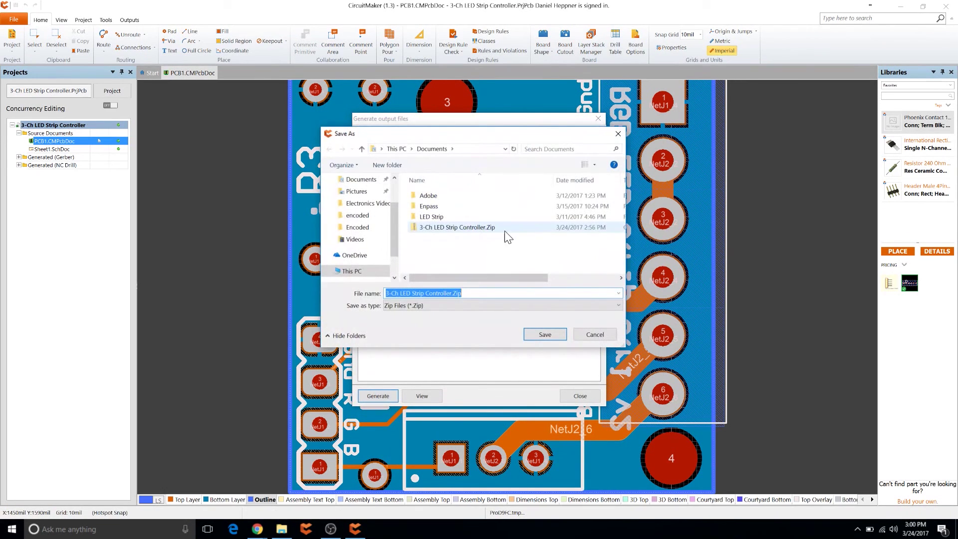
click(545, 335)
click(500, 269)
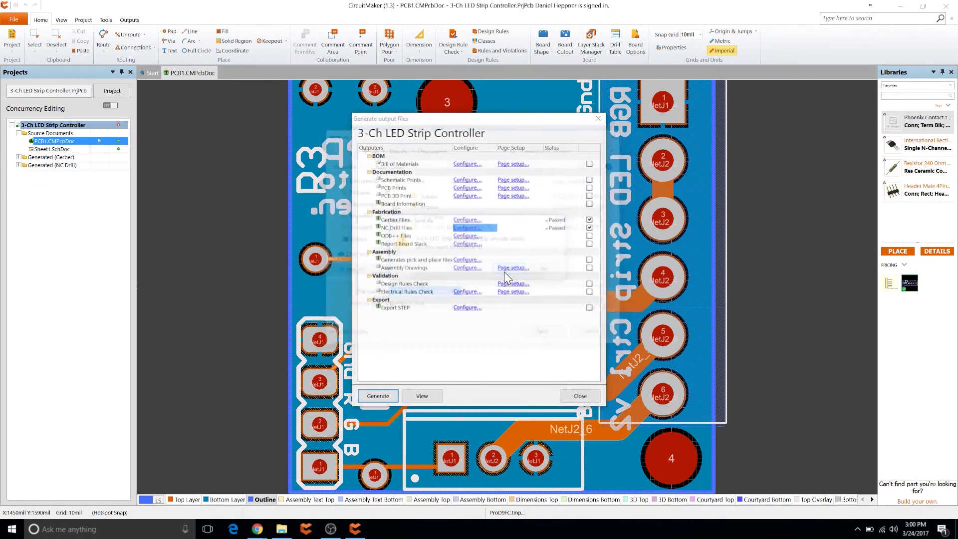
click(579, 397)
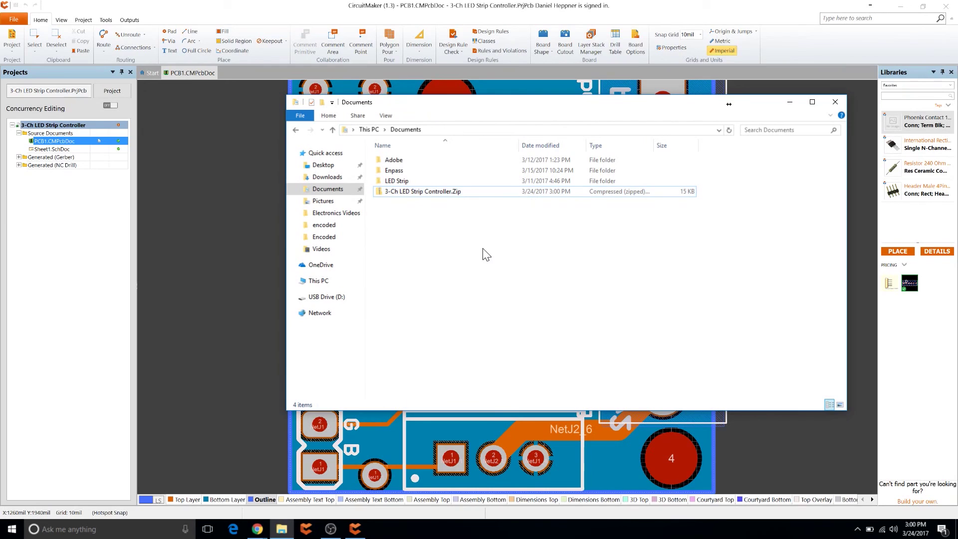
Select 3-Ch LED Strip Controller.Zip in Documents and show its 7-Zip context submenu.
click(438, 195)
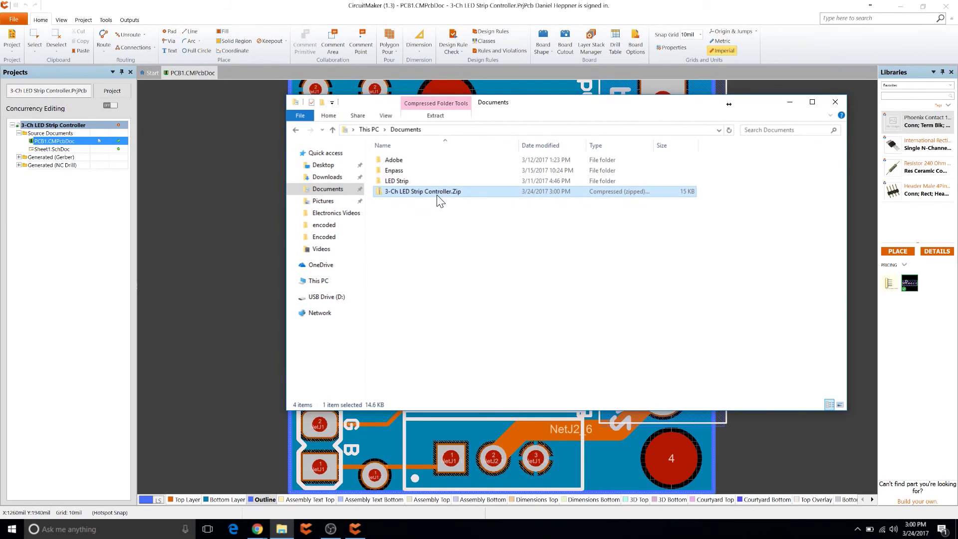
right_click(438, 199)
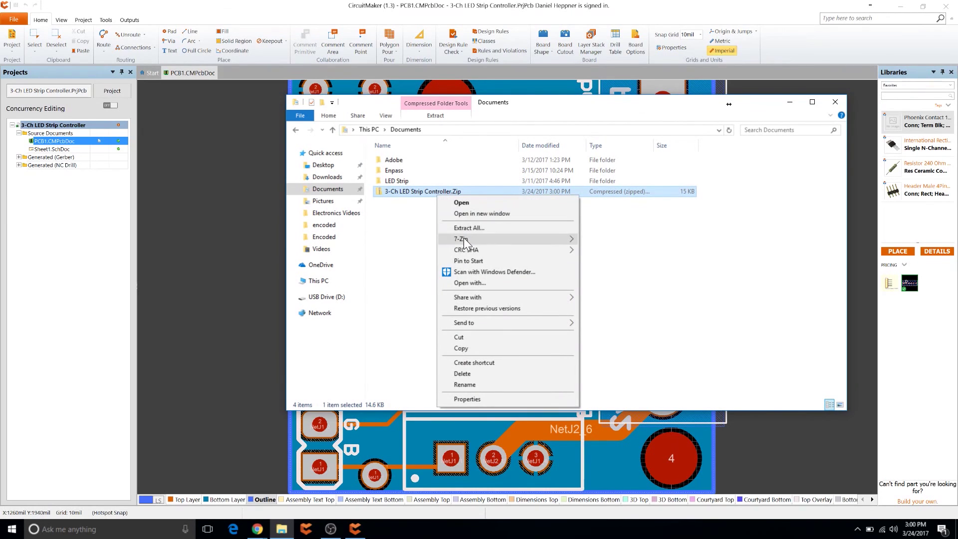
mouse_move(528, 241)
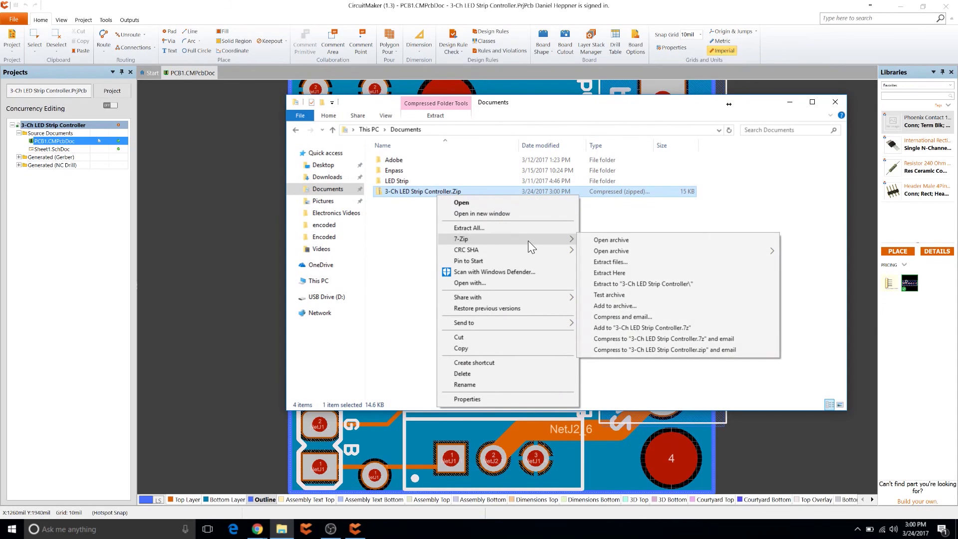
Open the zip in 7-Zip and delete Status Report.Txt from the archive.
click(627, 239)
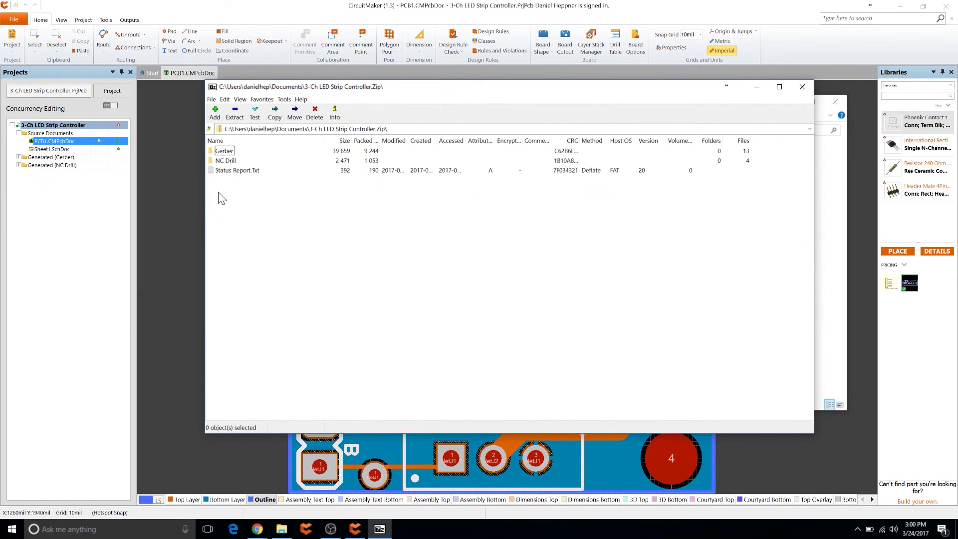
click(236, 169)
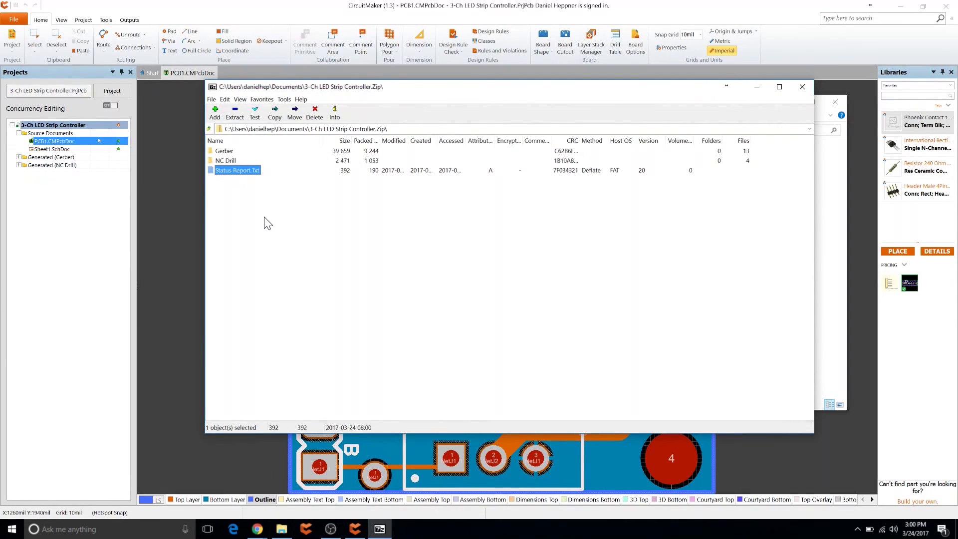
key(Delete)
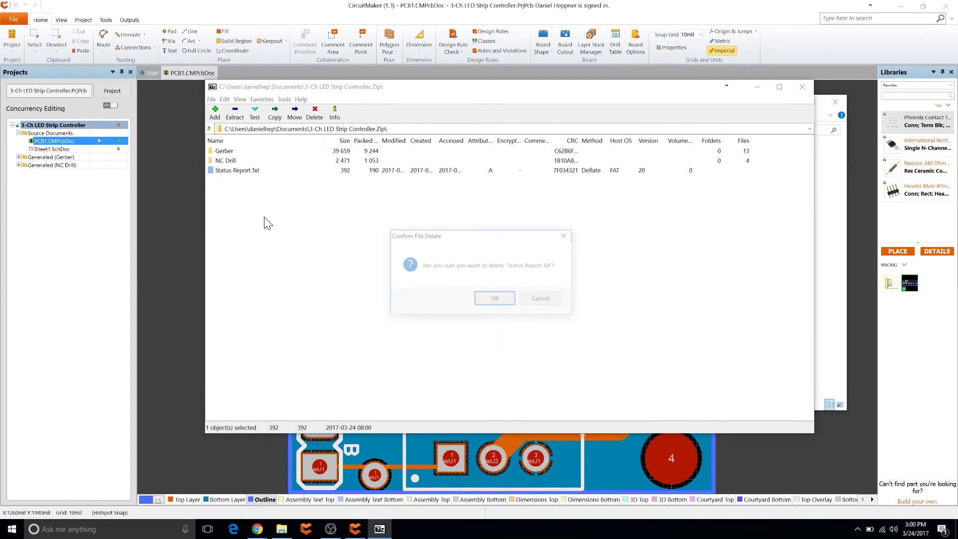
key(Return)
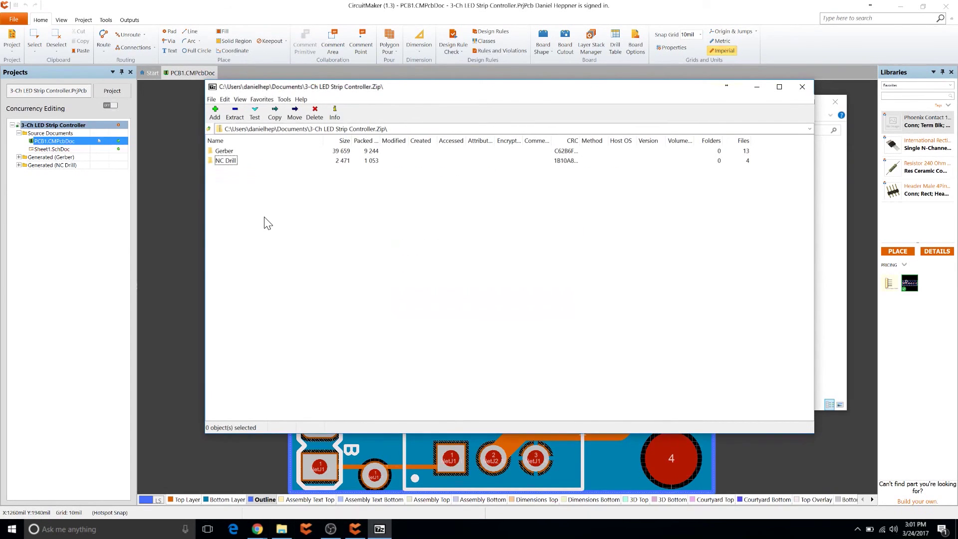
In the Gerber folder, rename PCB1.Outline to PCB1.gko.
key(Up)
key(Return)
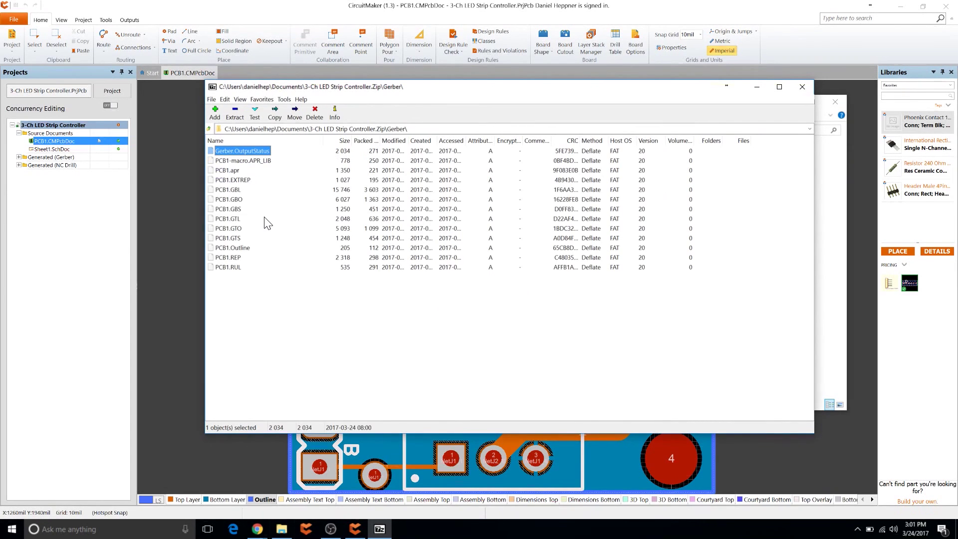
click(232, 247)
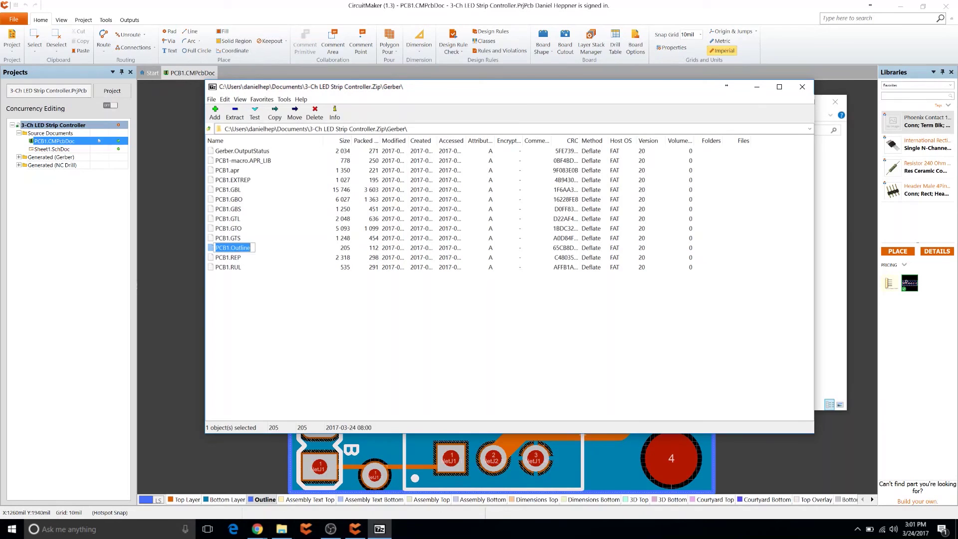
key(F2)
key(End)
key(BackSpace)
key(Return)
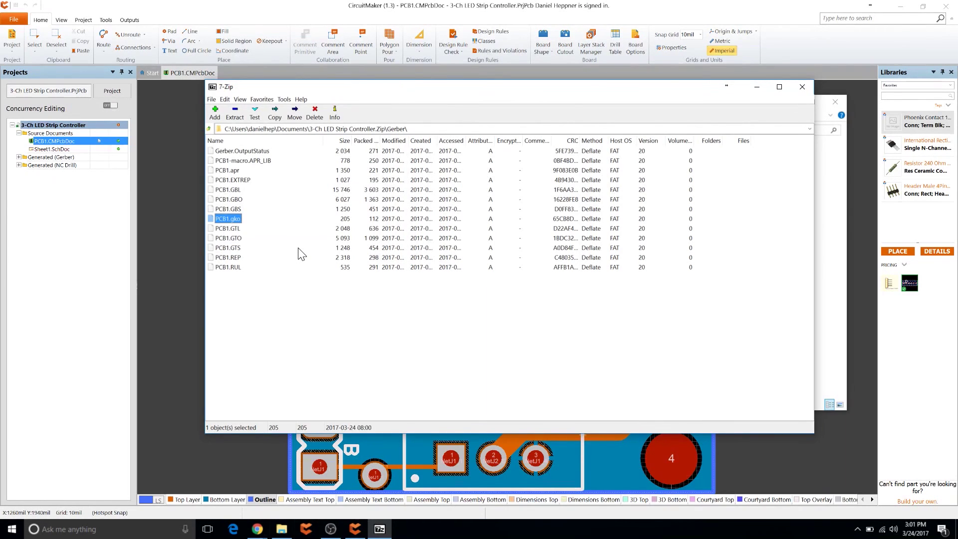
Close 7-Zip and view Board #1, 3-Ch LED Strip Controller, priced at $4.08 on PCBs.io.
click(812, 88)
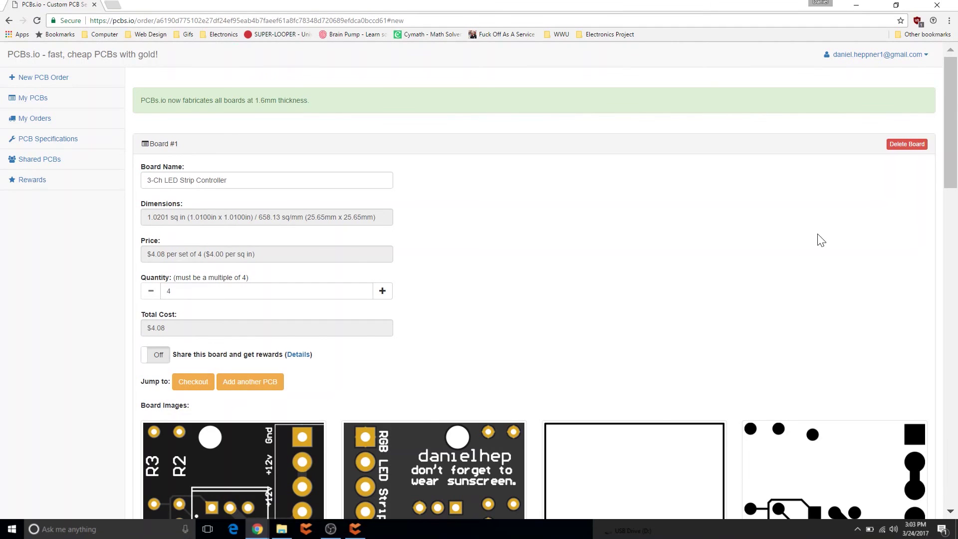
drag(957, 124, 956, 199)
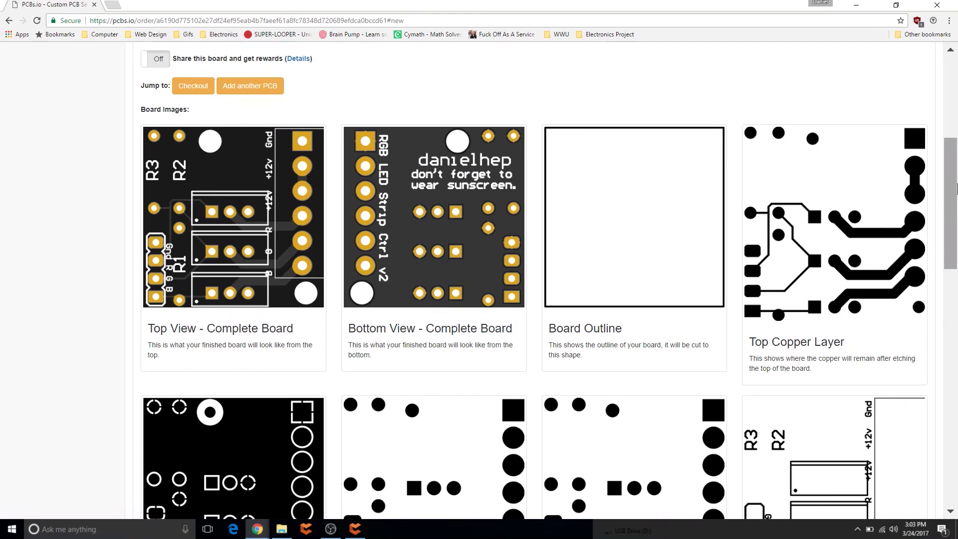
drag(955, 189, 955, 193)
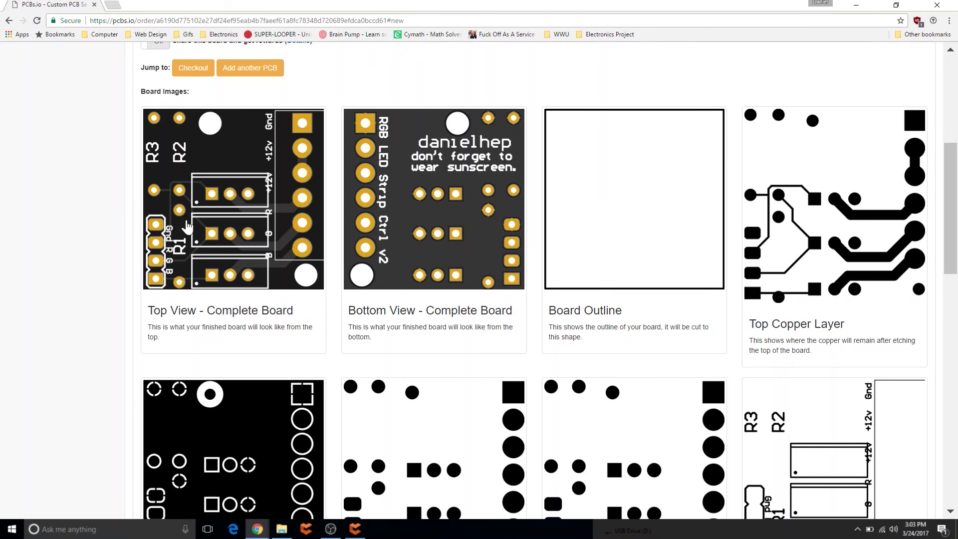
drag(952, 205, 955, 108)
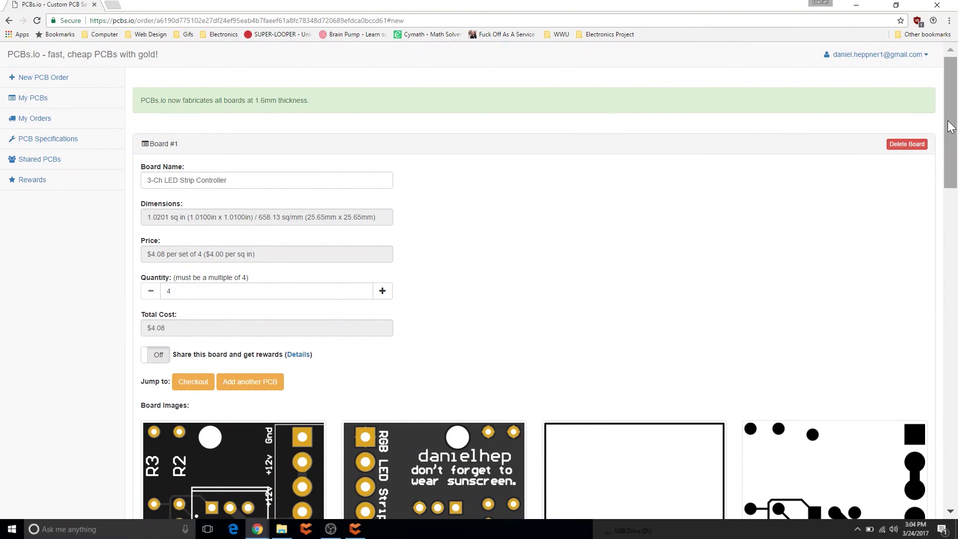
drag(953, 156, 955, 197)
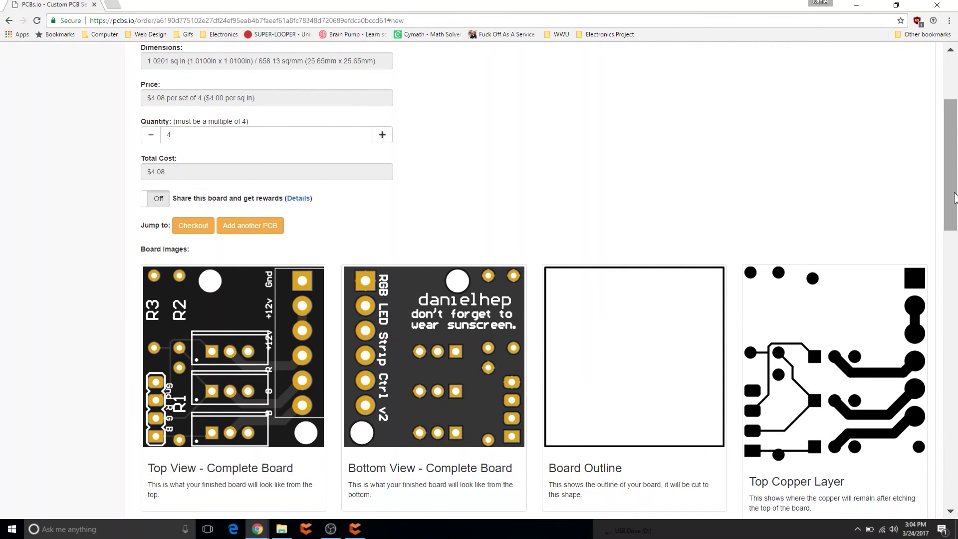
drag(954, 198, 954, 237)
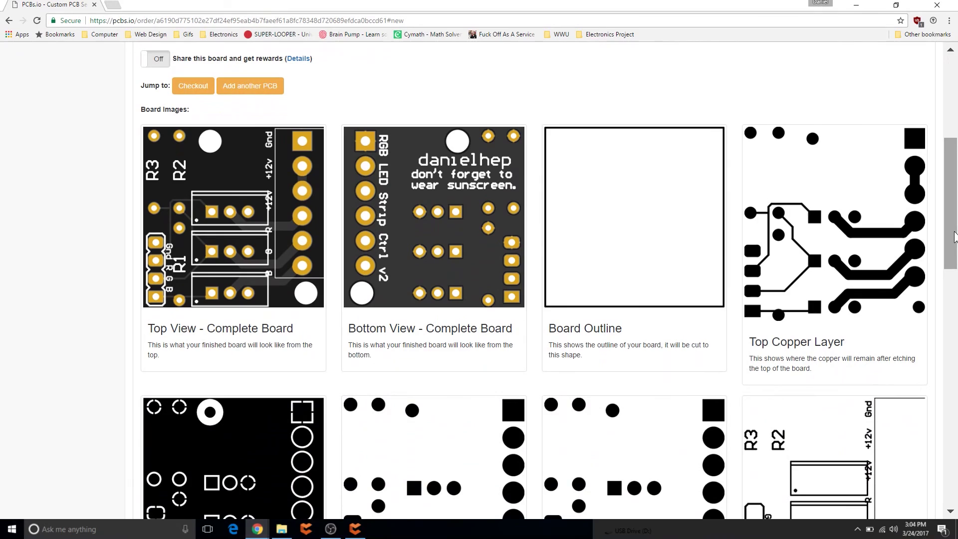